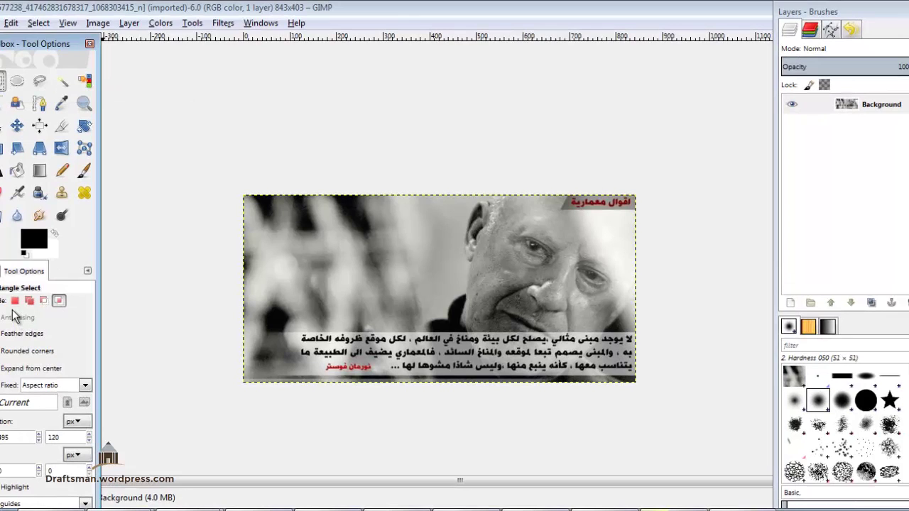
# Step: Draw a Replace-mode rectangle over the upper-left blurred background and narrow its right edge
pyautogui.click(15, 301)
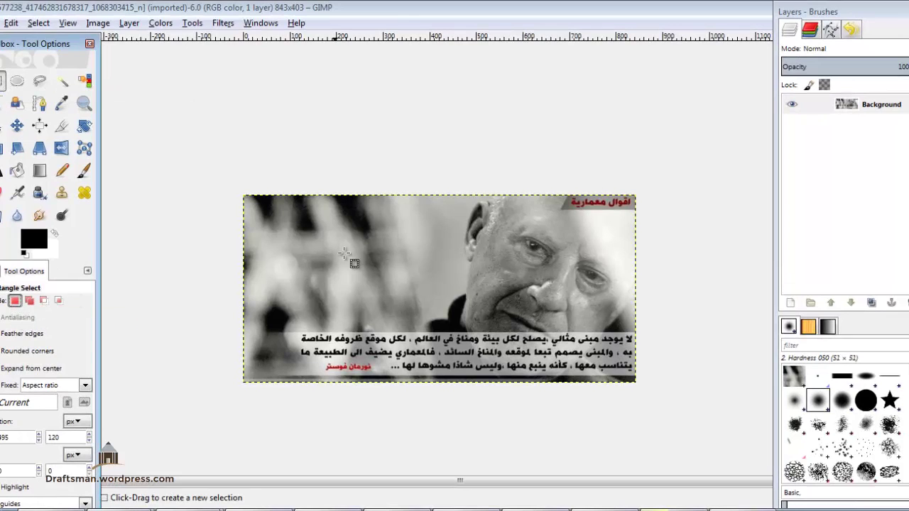
pyautogui.moveTo(255, 205)
pyautogui.mouseDown()
pyautogui.moveTo(353, 277)
pyautogui.moveTo(417, 291)
pyautogui.mouseUp()
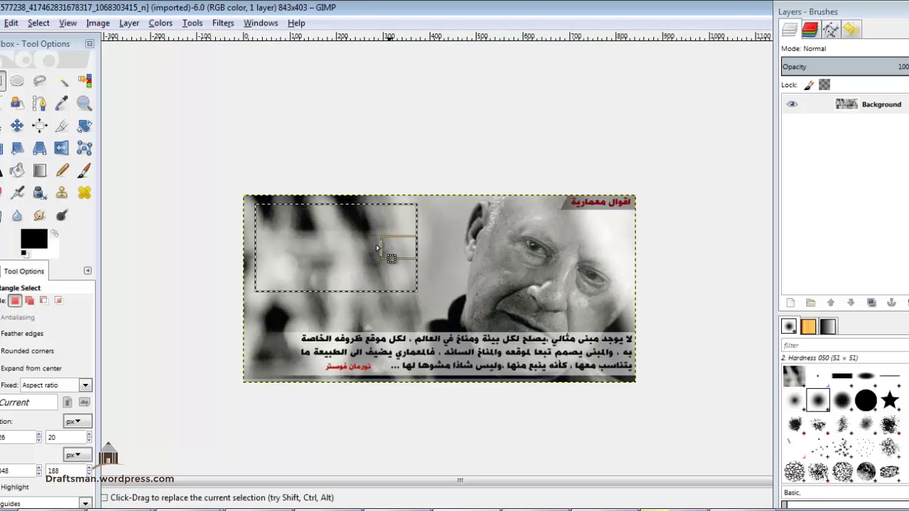
pyautogui.moveTo(380, 250); pyautogui.dragTo(329, 250)
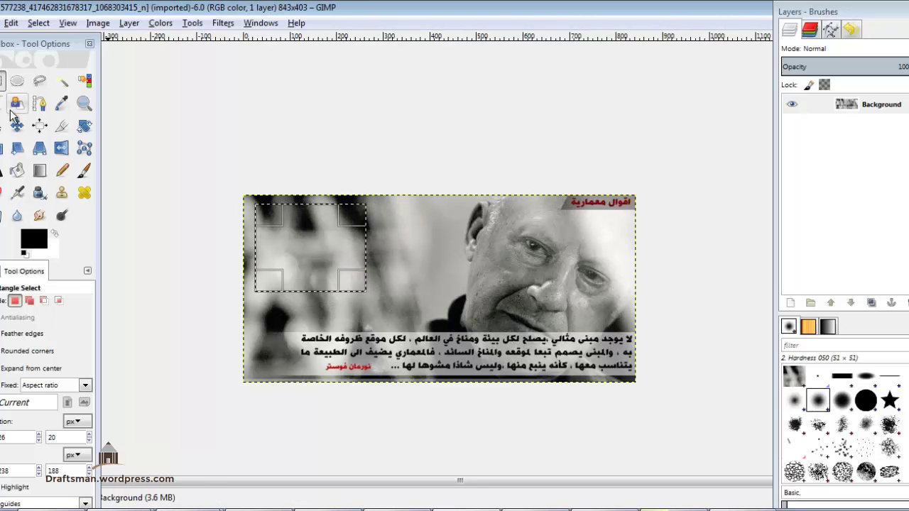
# Step: Draw a small upper-left ellipse selection, then add a second ellipse beside it
pyautogui.click(19, 82)
pyautogui.moveTo(335, 254)
pyautogui.mouseDown()
pyautogui.moveTo(477, 365)
pyautogui.moveTo(505, 362)
pyautogui.mouseUp()
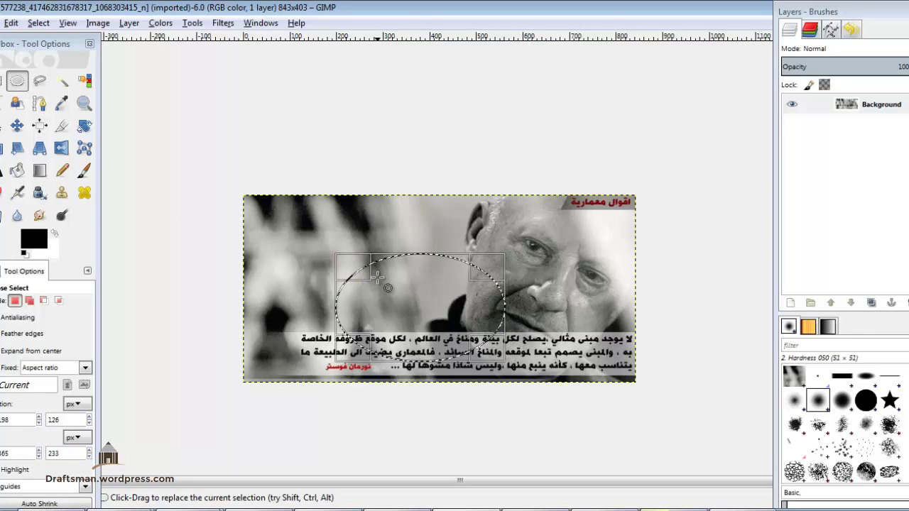
pyautogui.moveTo(377, 211); pyautogui.dragTo(261, 300)
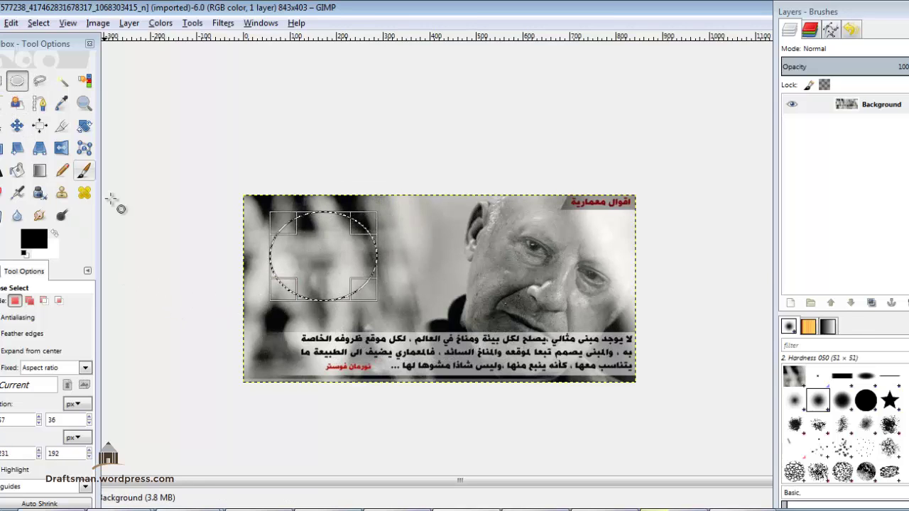
pyautogui.click(35, 299)
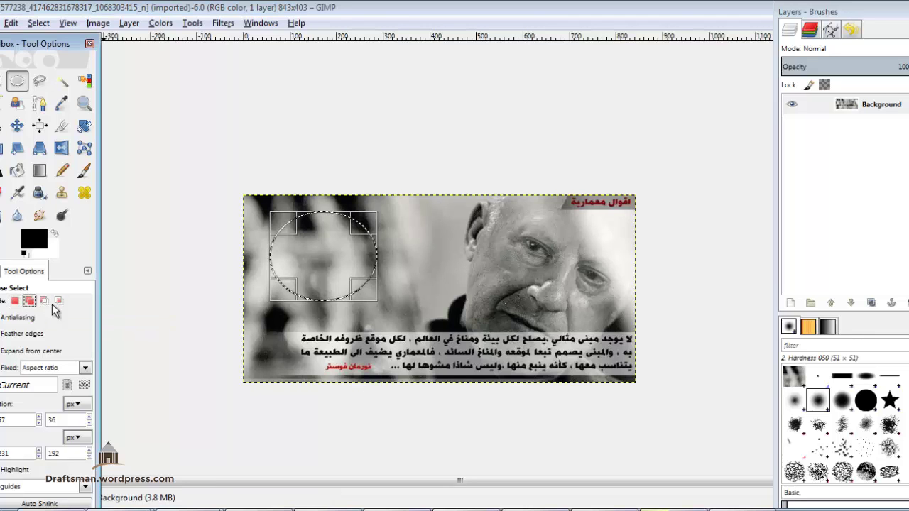
pyautogui.moveTo(445, 324); pyautogui.dragTo(315, 257)
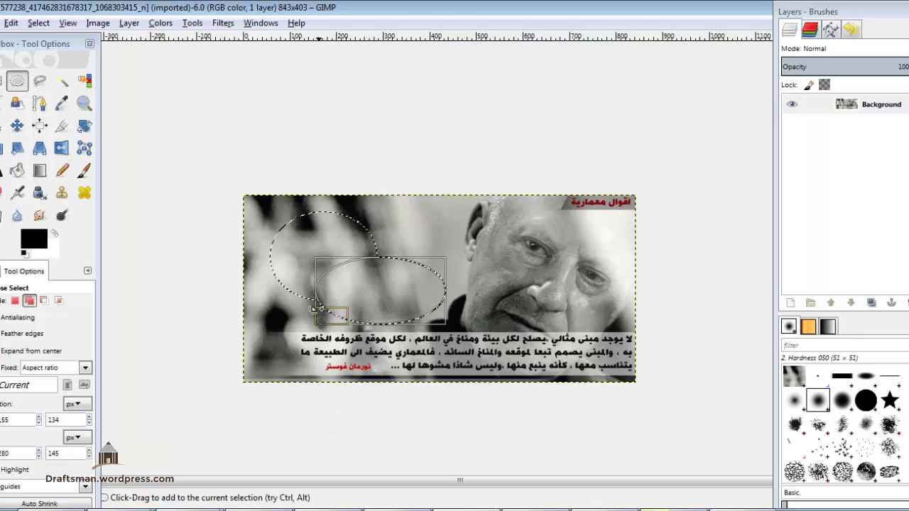
# Step: Subtract one ellipse and intersect with another to leave a lens shape, restoring Replace mode
pyautogui.click(43, 300)
pyautogui.moveTo(243, 348); pyautogui.dragTo(367, 254)
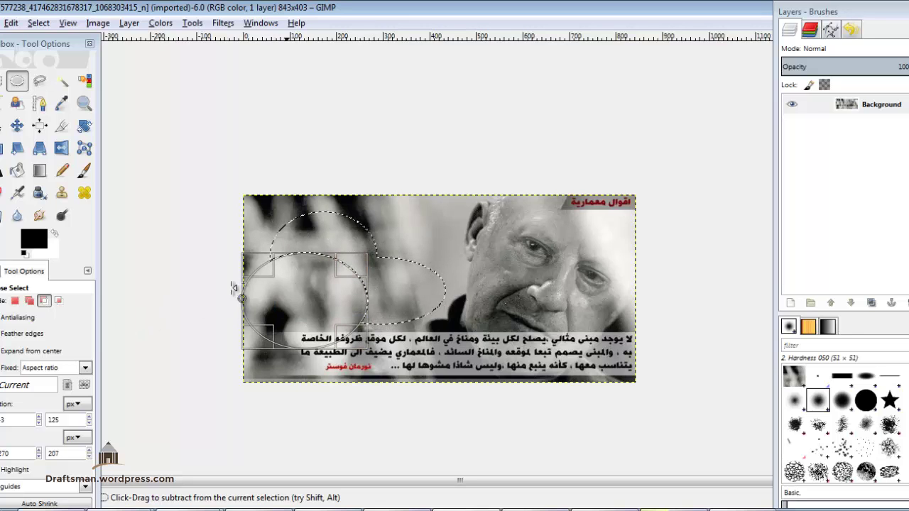
pyautogui.click(59, 300)
pyautogui.moveTo(509, 236); pyautogui.dragTo(349, 349)
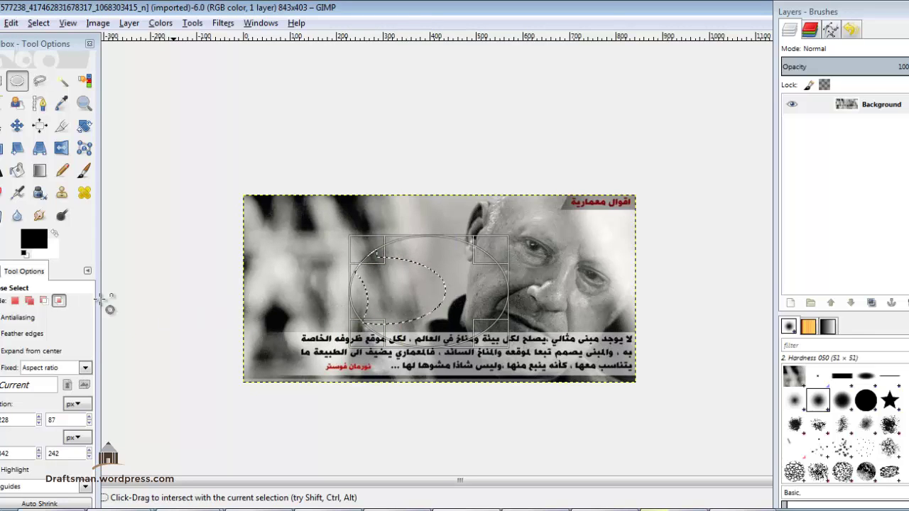
pyautogui.click(15, 300)
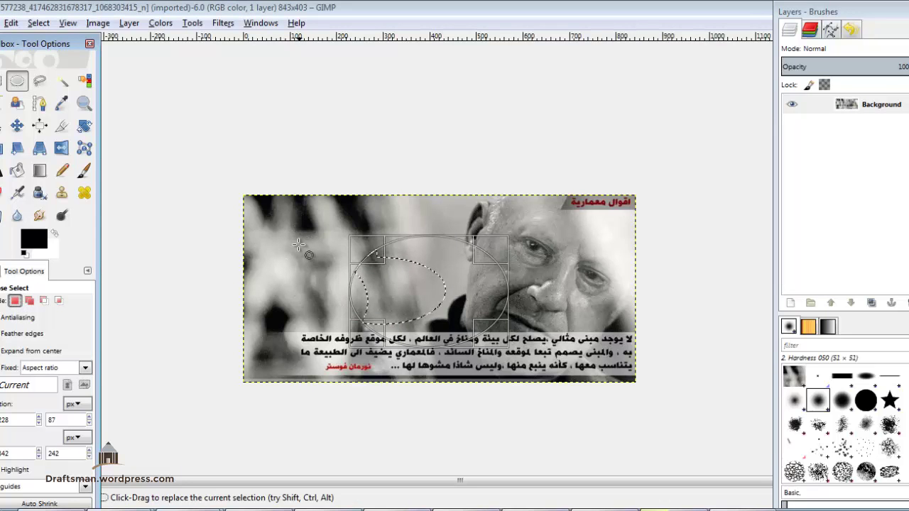
# Step: Copy the lens selection, clear it, paste and drag the floating copy, then undo the paste
pyautogui.hotkey('ctrl', 'c')
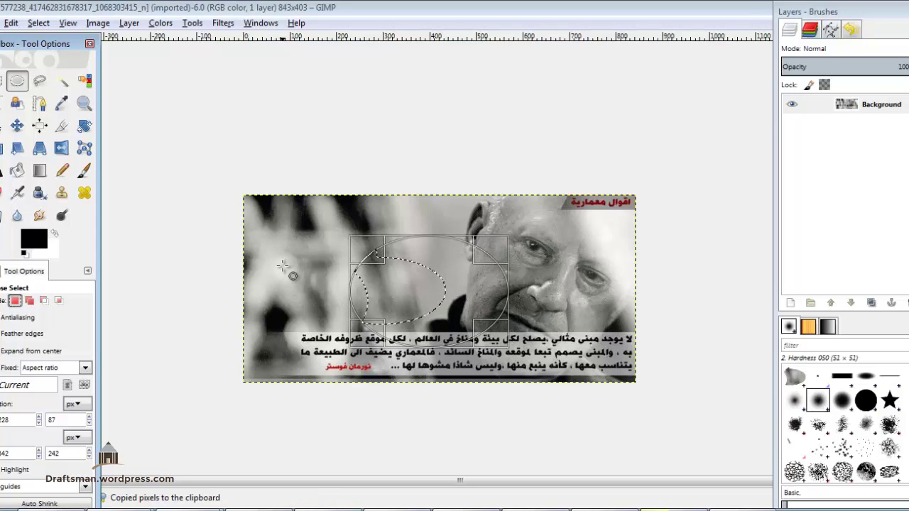
pyautogui.click(254, 203)
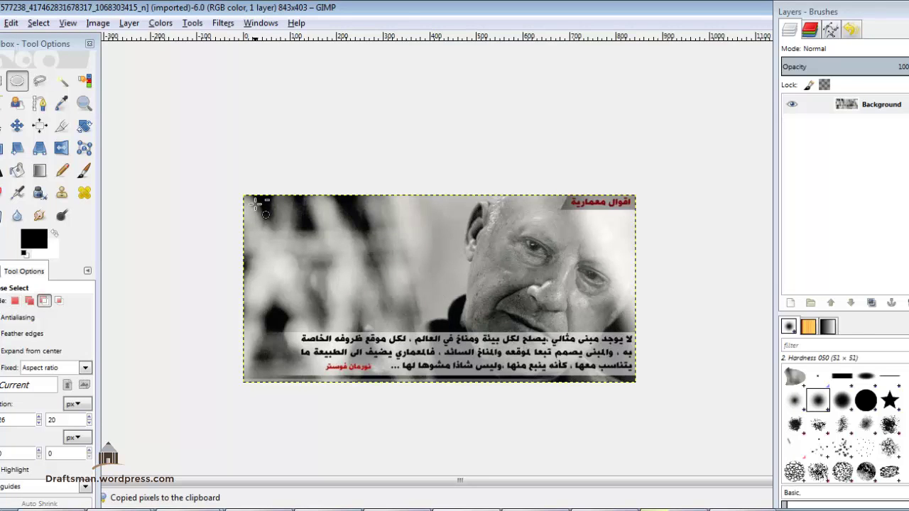
pyautogui.hotkey('ctrl', 'v')
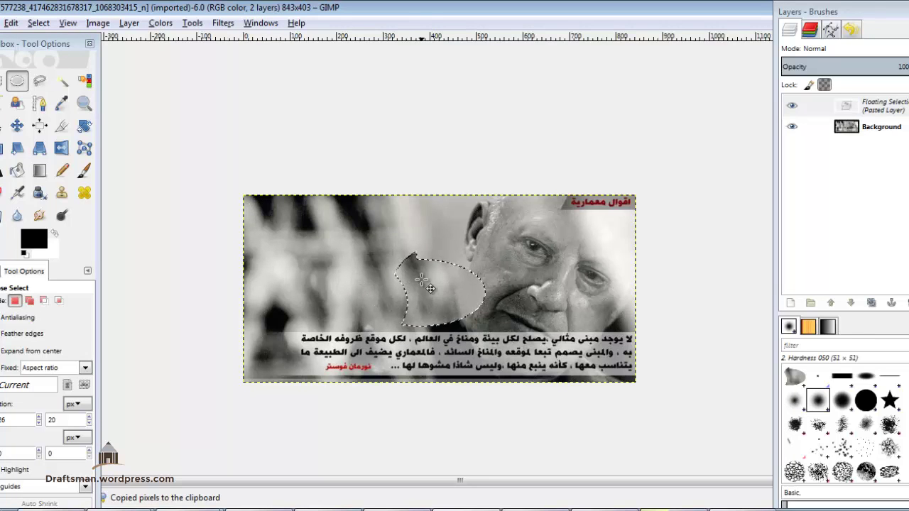
pyautogui.moveTo(430, 288); pyautogui.dragTo(324, 252)
pyautogui.hotkey('ctrl', 'z')
pyautogui.hotkey('ctrl', 'z')
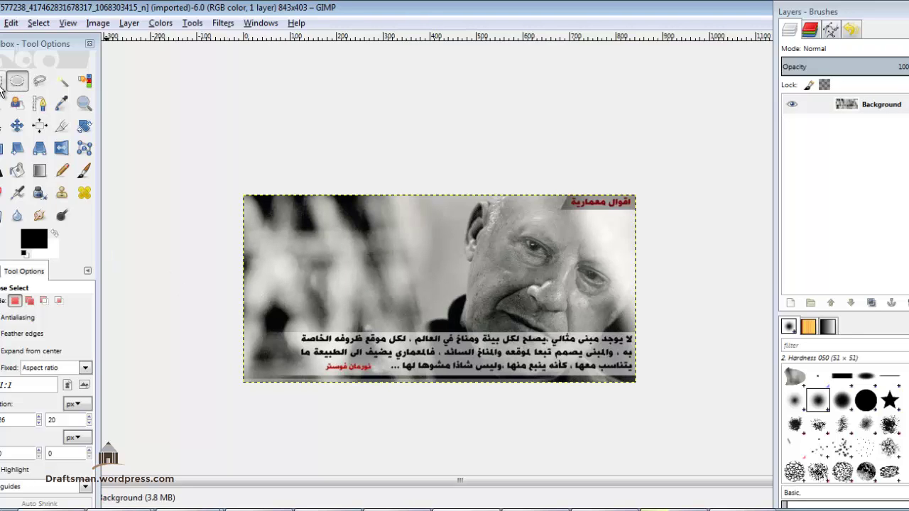
# Step: Lasso a closed freehand outline around the blurred background left of the man's face
pyautogui.click(38, 88)
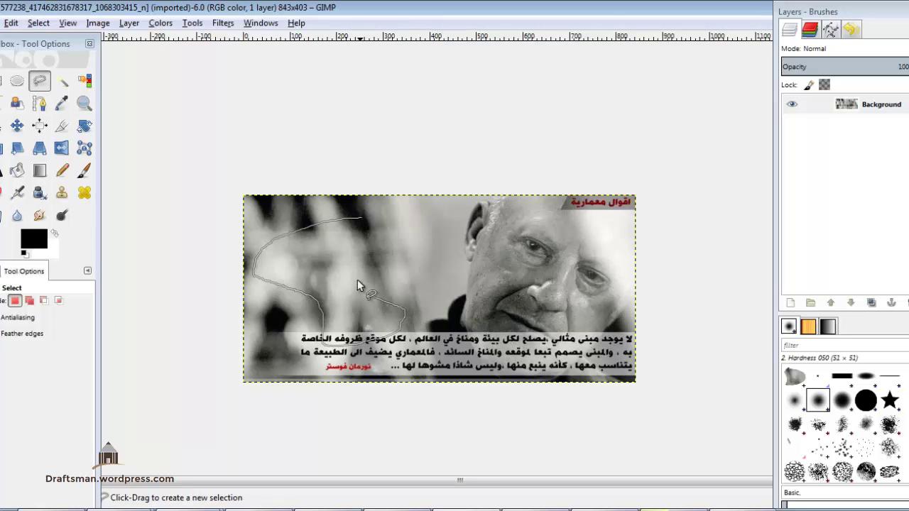
pyautogui.moveTo(374, 213); pyautogui.dragTo(361, 213)
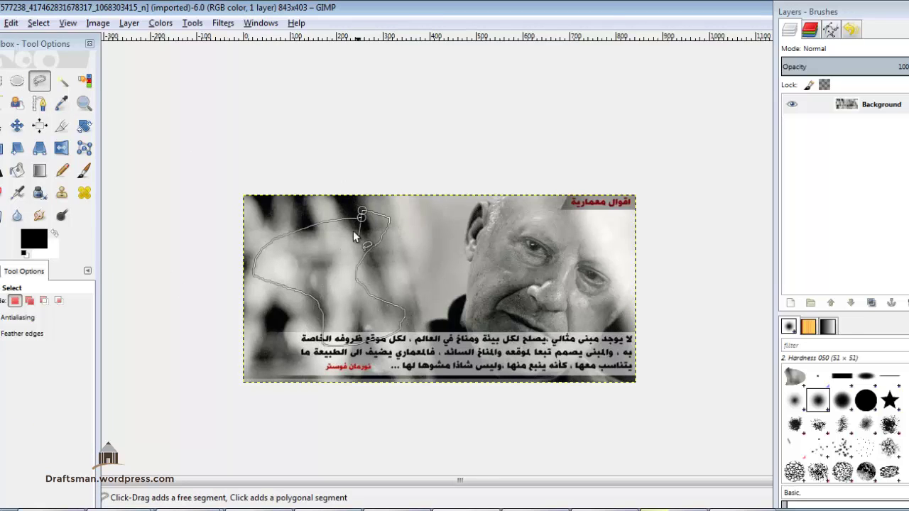
pyautogui.click(362, 218)
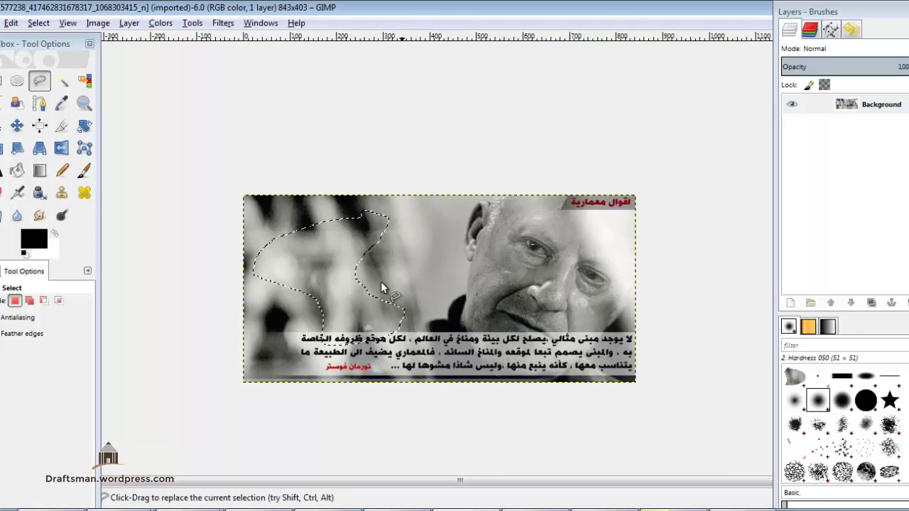
# Step: Fuzzy-select dark patches on the left background and below the face
pyautogui.click(62, 81)
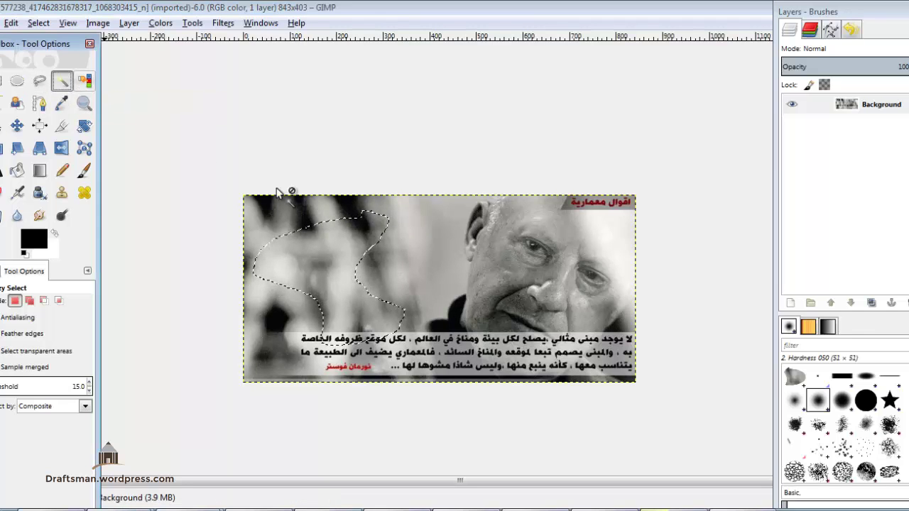
pyautogui.click(419, 254)
pyautogui.moveTo(308, 261)
pyautogui.mouseDown()
pyautogui.moveTo(245, 319)
pyautogui.moveTo(277, 312)
pyautogui.mouseUp()
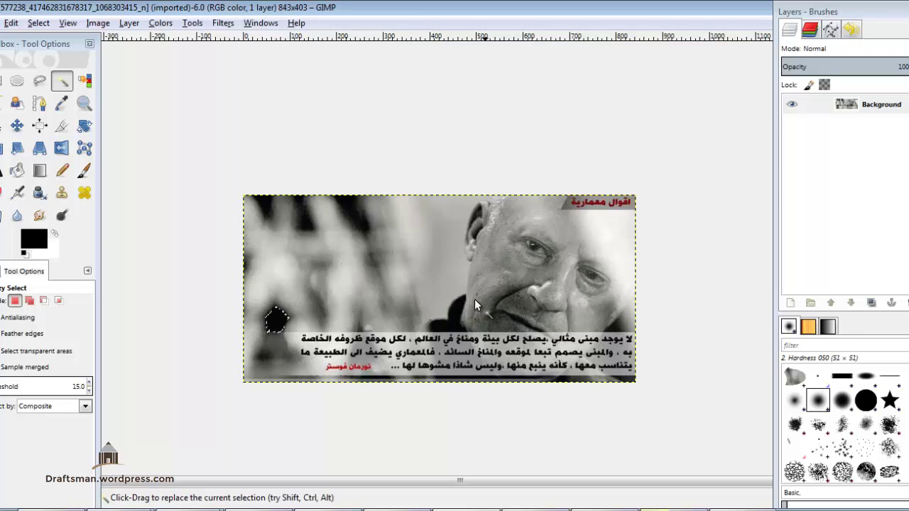
pyautogui.moveTo(461, 312); pyautogui.dragTo(458, 320)
pyautogui.moveTo(290, 289); pyautogui.dragTo(337, 259)
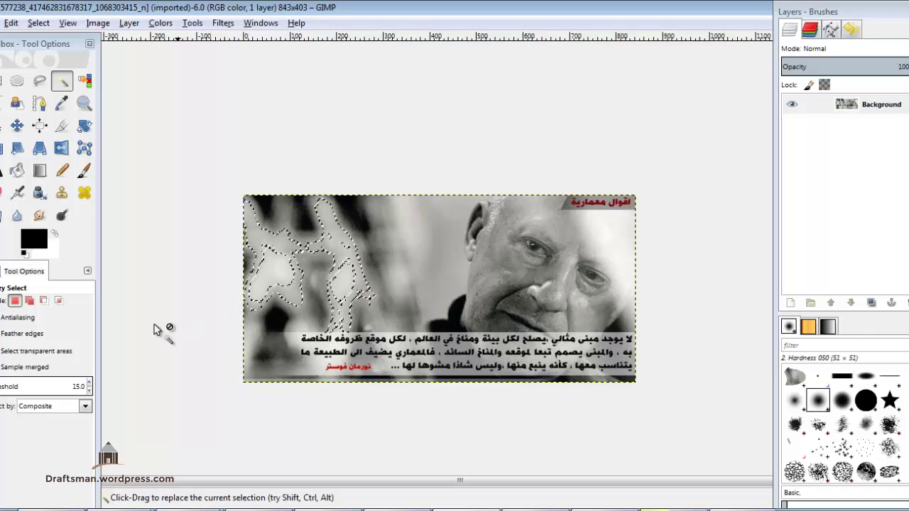
# Step: Raise the Fuzzy Select threshold to 48, then 57, then type a new threshold value
pyautogui.moveTo(82, 385); pyautogui.dragTo(87, 385)
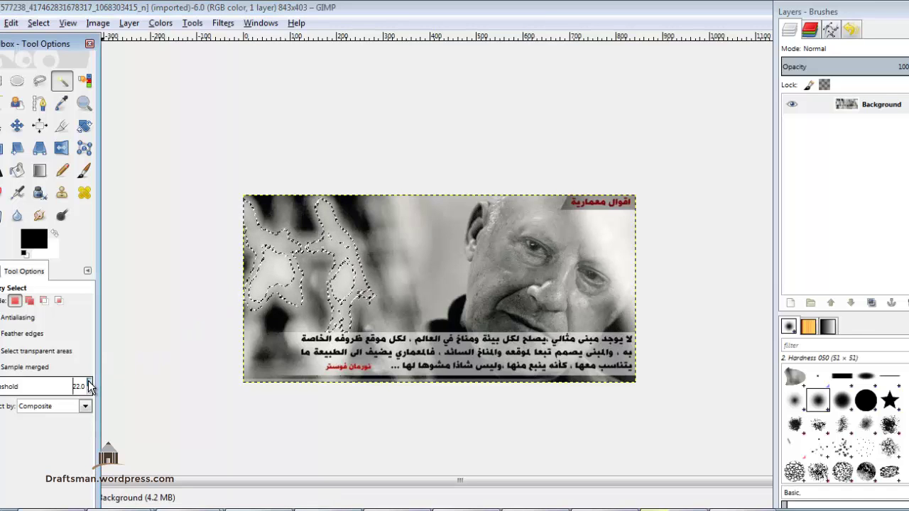
pyautogui.moveTo(323, 245); pyautogui.dragTo(416, 256)
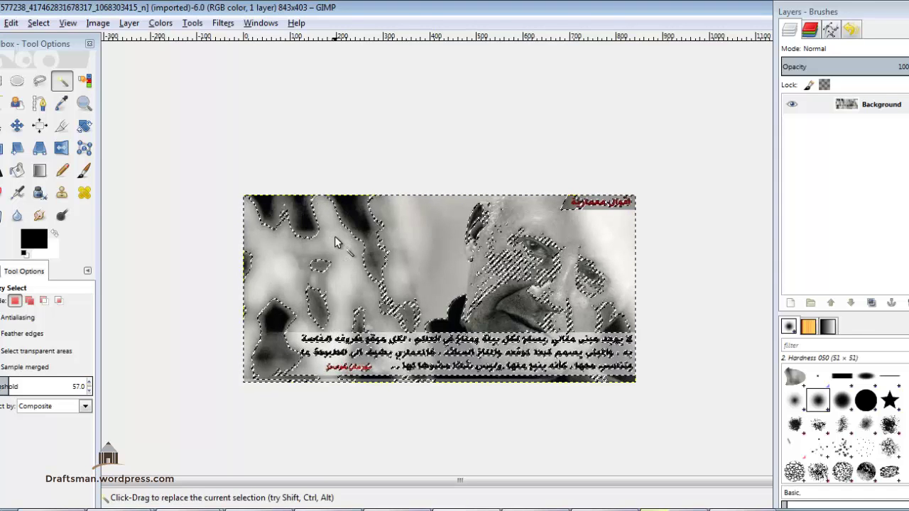
pyautogui.click(10, 385)
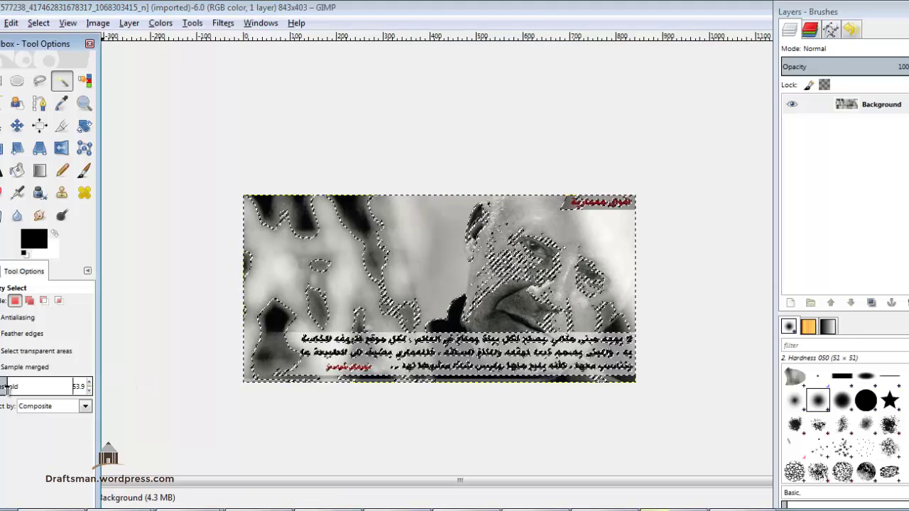
pyautogui.write('5416.2')
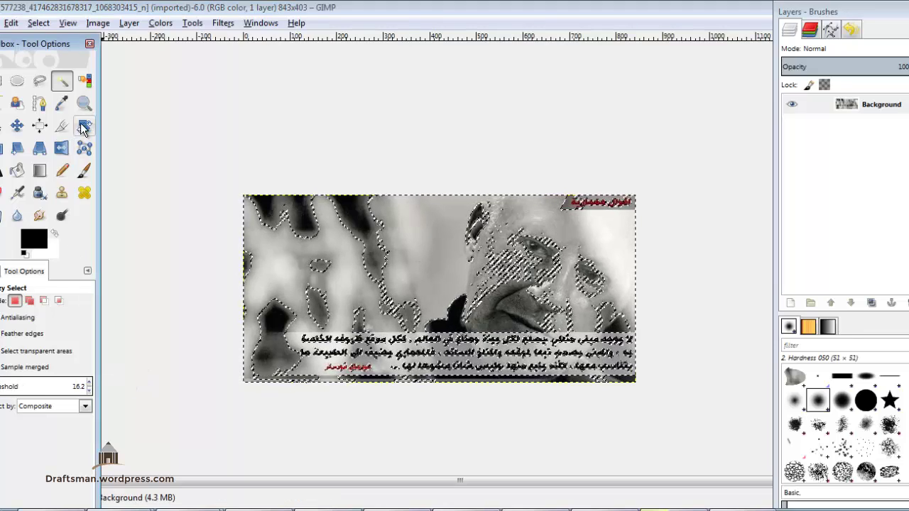
# Step: Select the red caption by colour, raise the threshold to 15.5, and reselect it
pyautogui.click(84, 80)
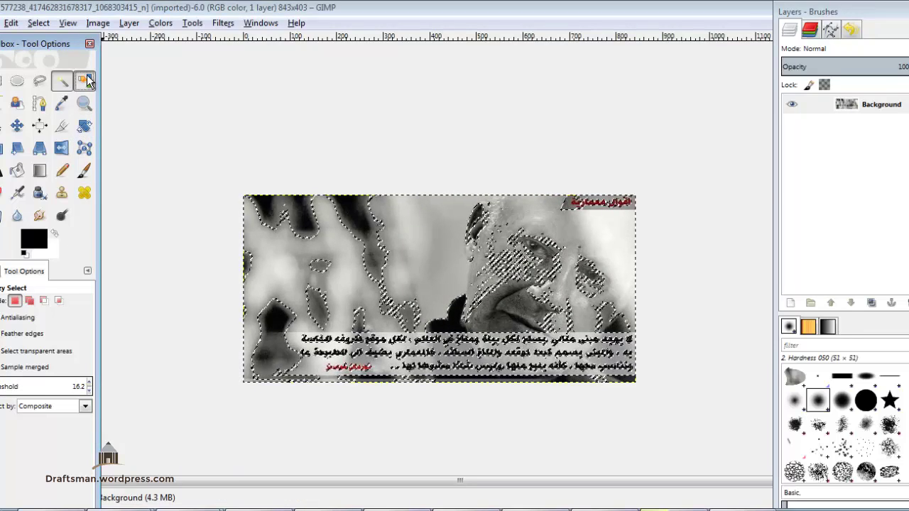
pyautogui.click(302, 223)
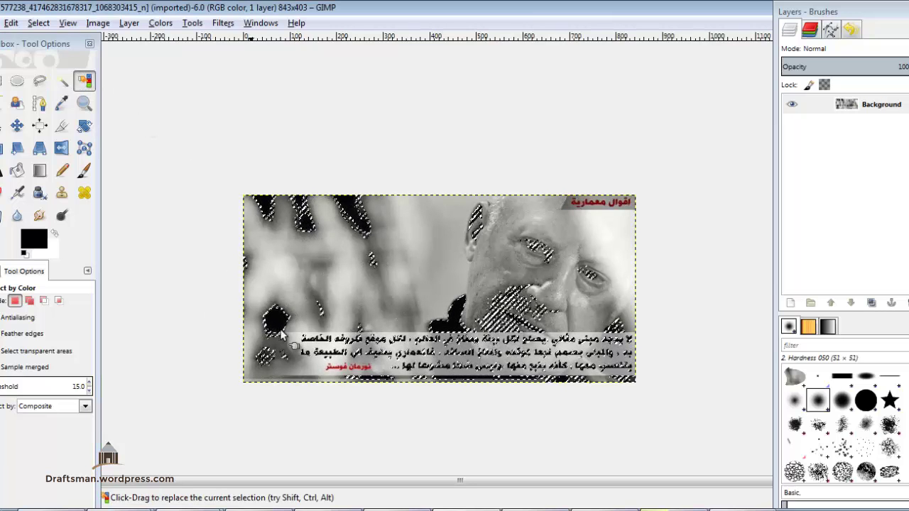
pyautogui.click(338, 370)
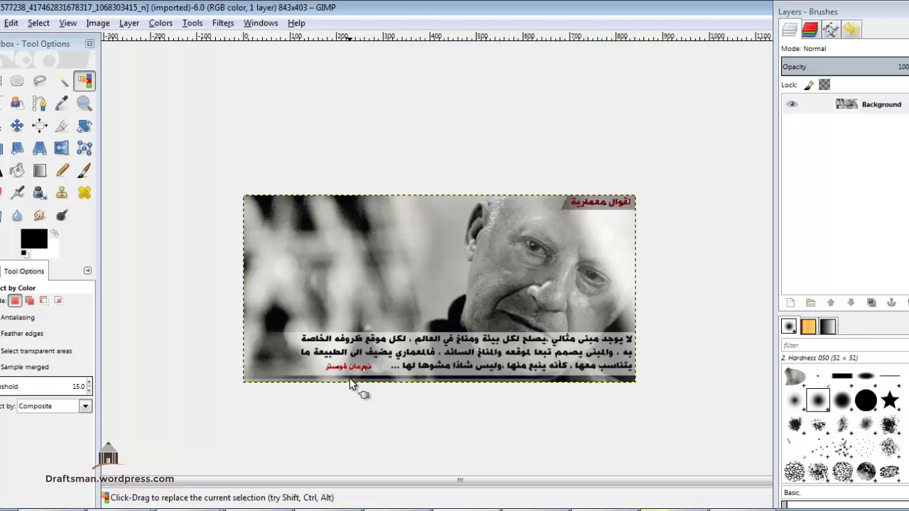
pyautogui.click(351, 371)
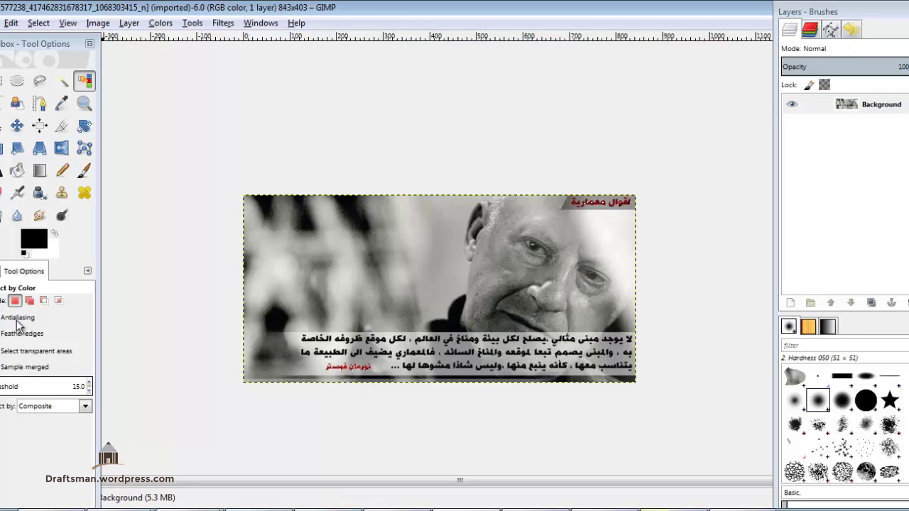
pyautogui.scroll(1, 5, 386)
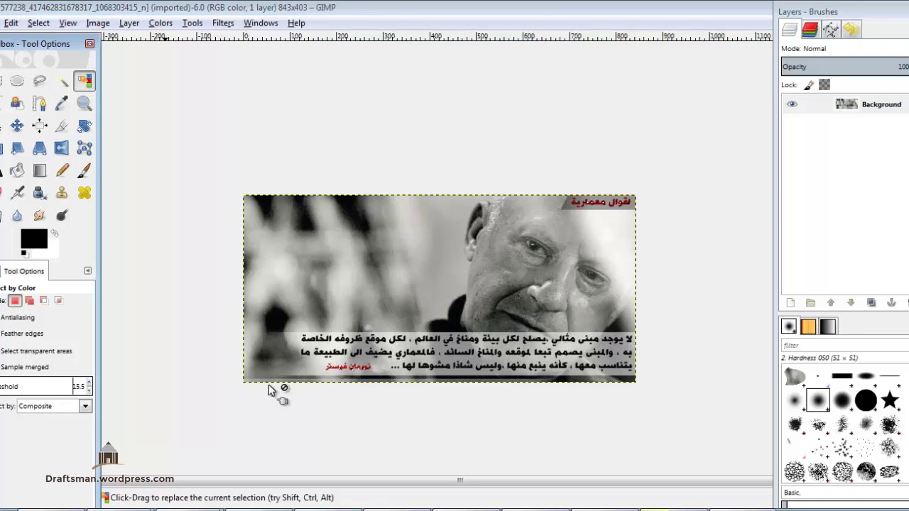
pyautogui.click(340, 364)
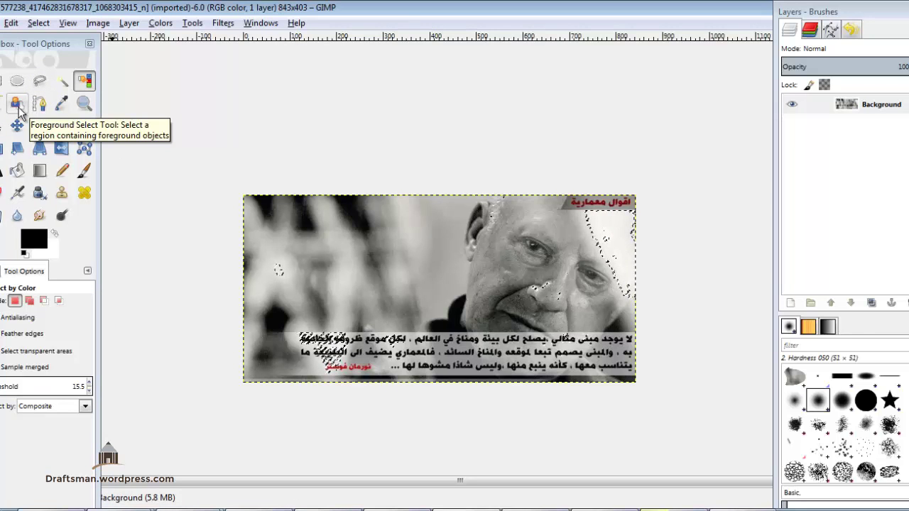
# Step: Start Foreground Select with no selection and lasso a rough outline around the man's face
pyautogui.click(17, 105)
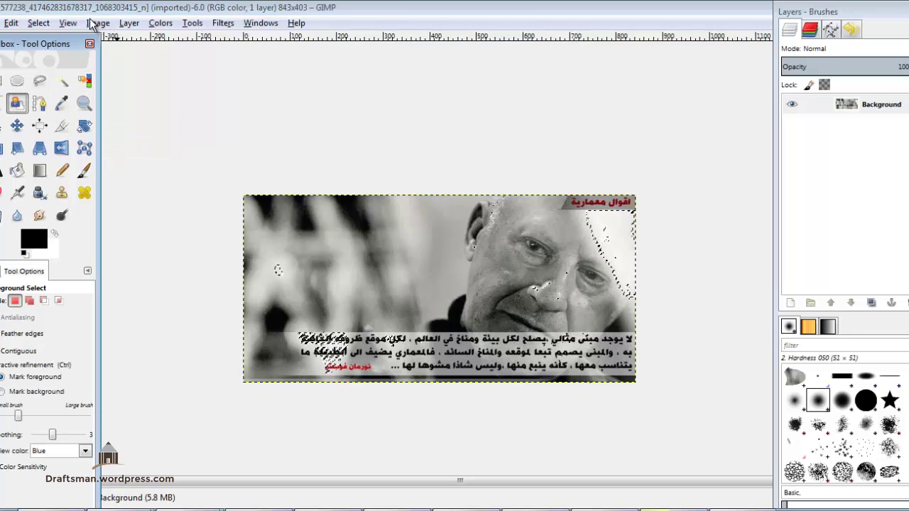
pyautogui.click(40, 23)
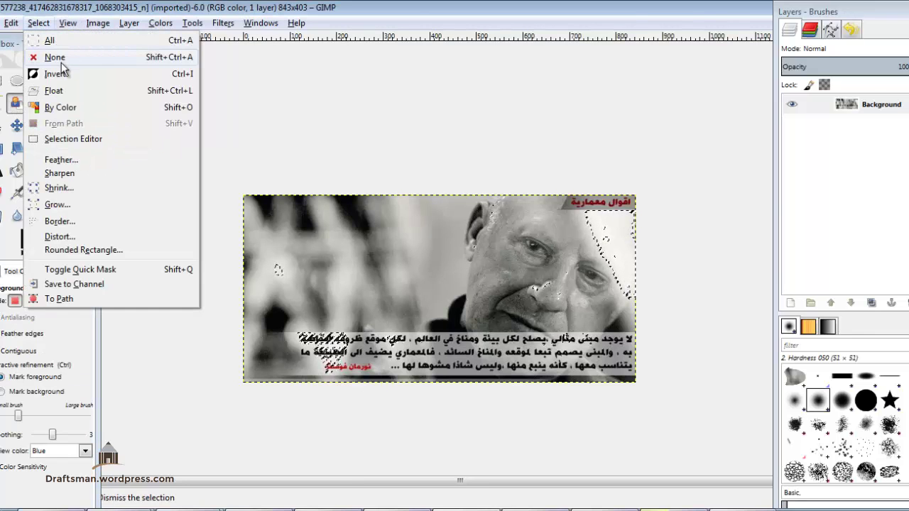
pyautogui.click(39, 57)
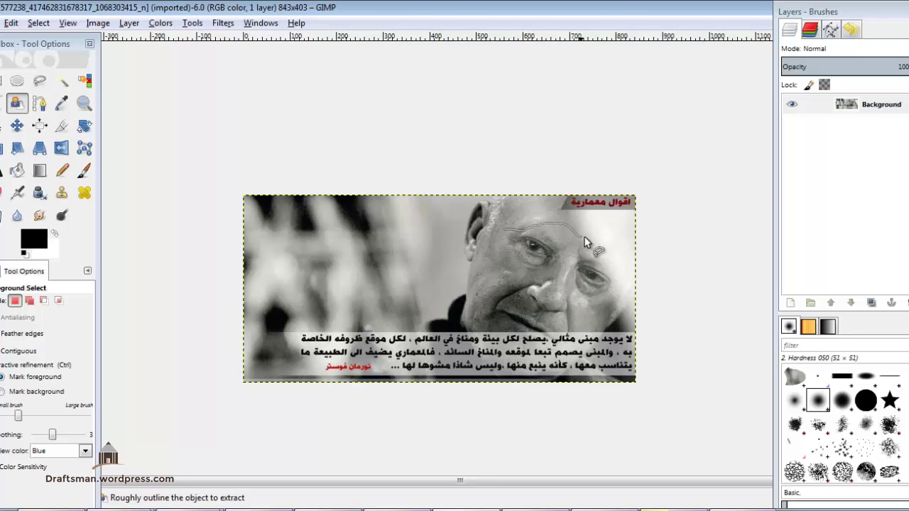
pyautogui.moveTo(584, 242); pyautogui.dragTo(629, 283)
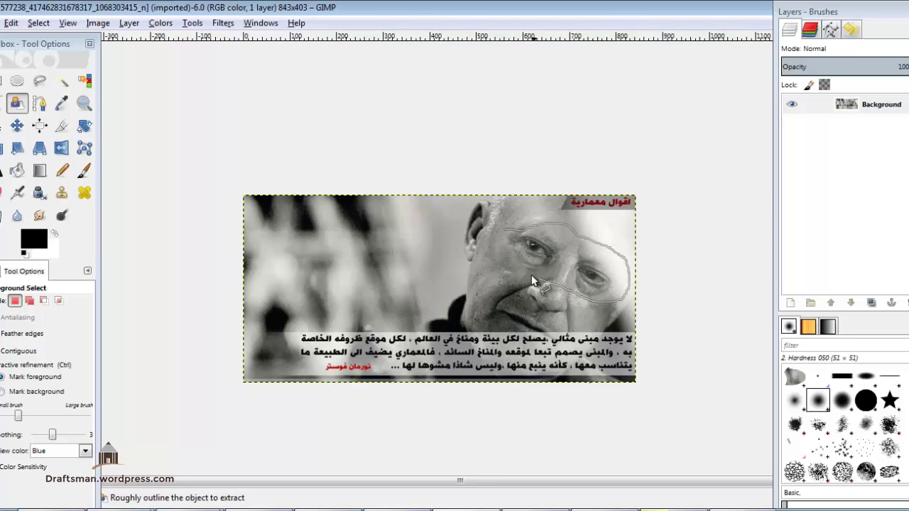
pyautogui.moveTo(495, 255); pyautogui.dragTo(502, 234)
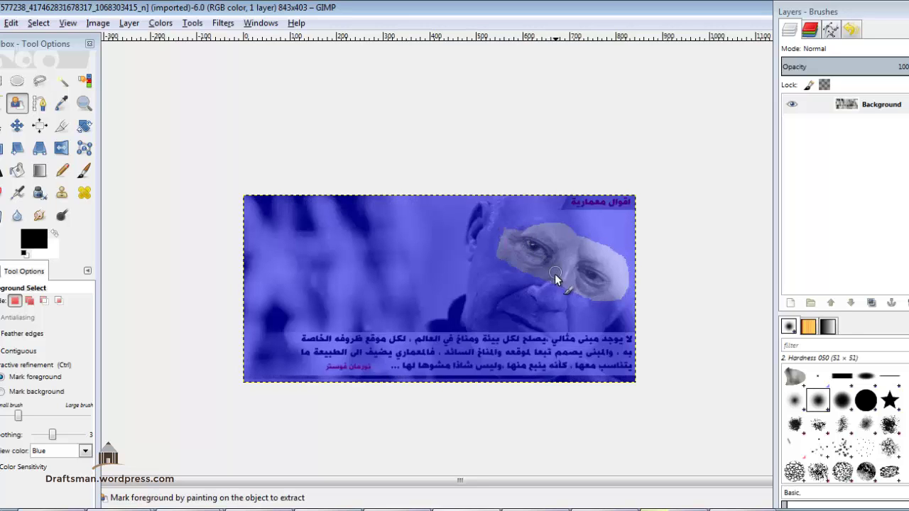
# Step: Paint the man's eyes as foreground and the surrounding areas as background
pyautogui.moveTo(532, 247); pyautogui.dragTo(615, 287)
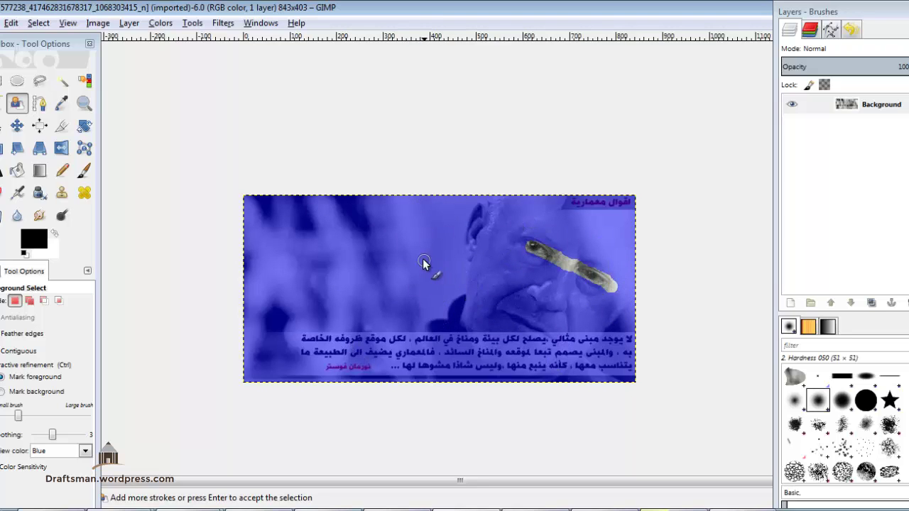
pyautogui.moveTo(420, 261); pyautogui.dragTo(408, 285)
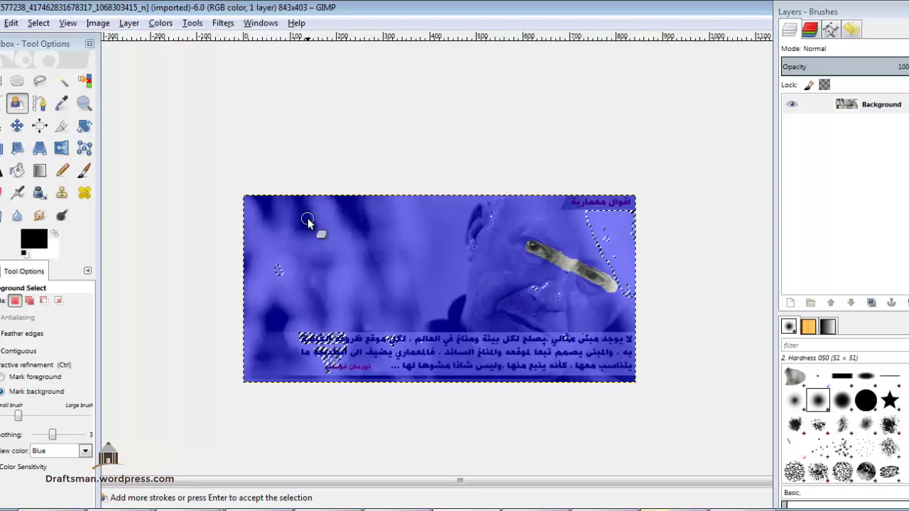
pyautogui.press('Return')
# Step: Revert the photo to its saved version, dismissing the RGB working-space conversion prompt
pyautogui.click(2, 27)
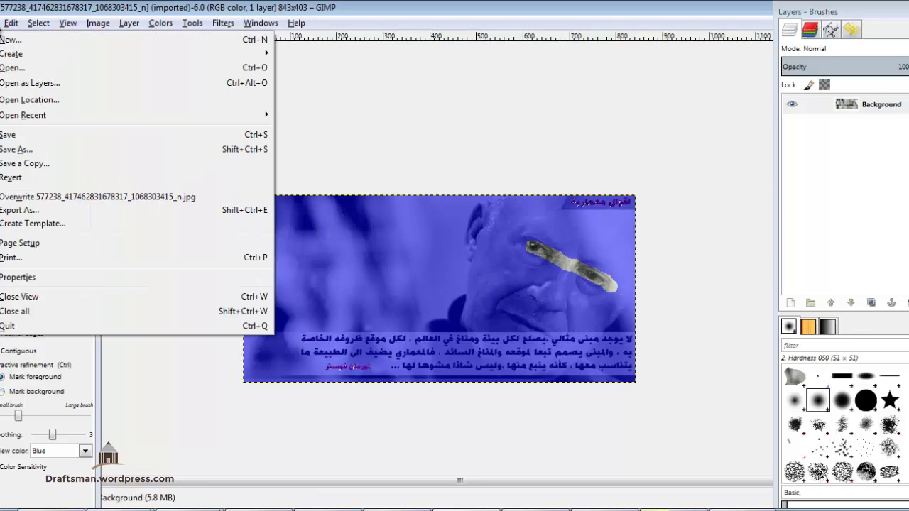
pyautogui.click(50, 171)
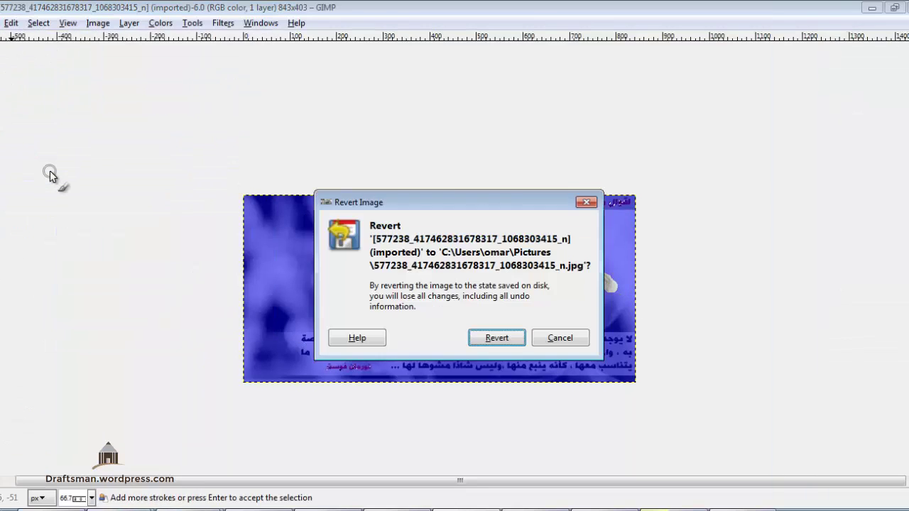
pyautogui.click(497, 339)
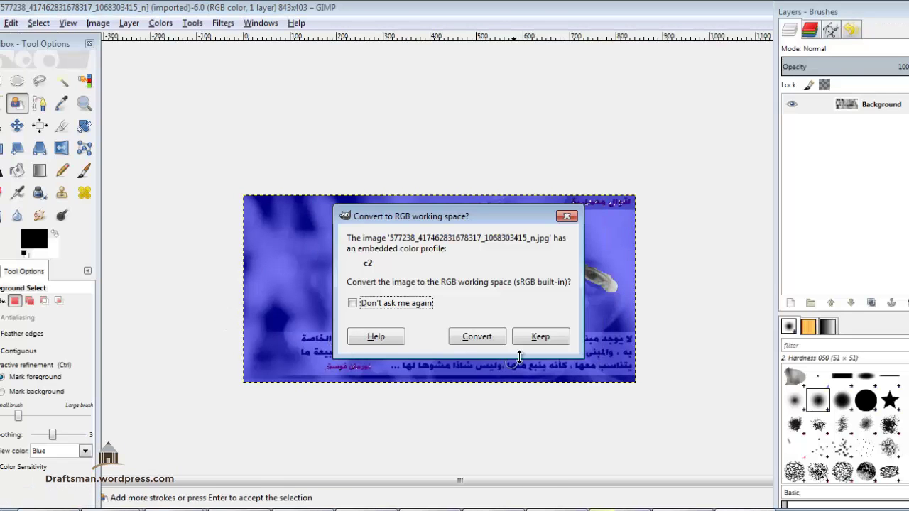
pyautogui.click(534, 340)
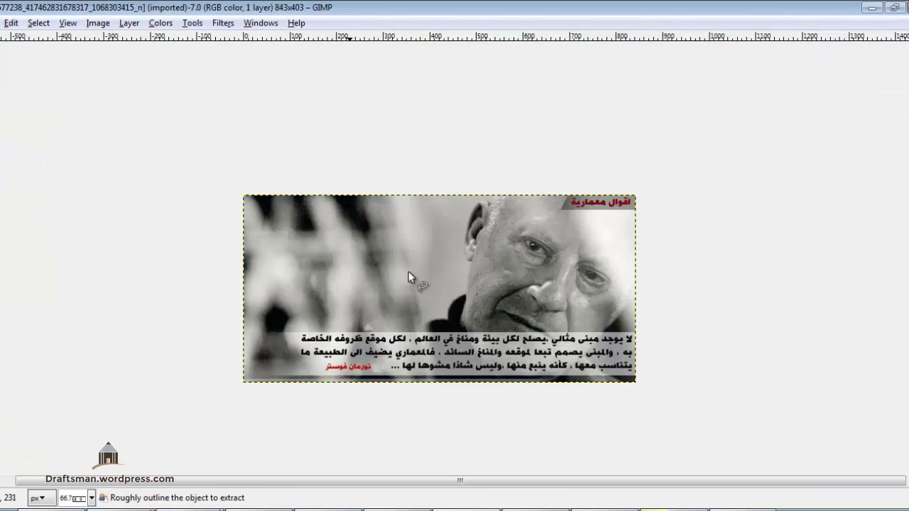
# Step: Refocus the image window and draw a rectangle selection beside the man's face
pyautogui.click(264, 22)
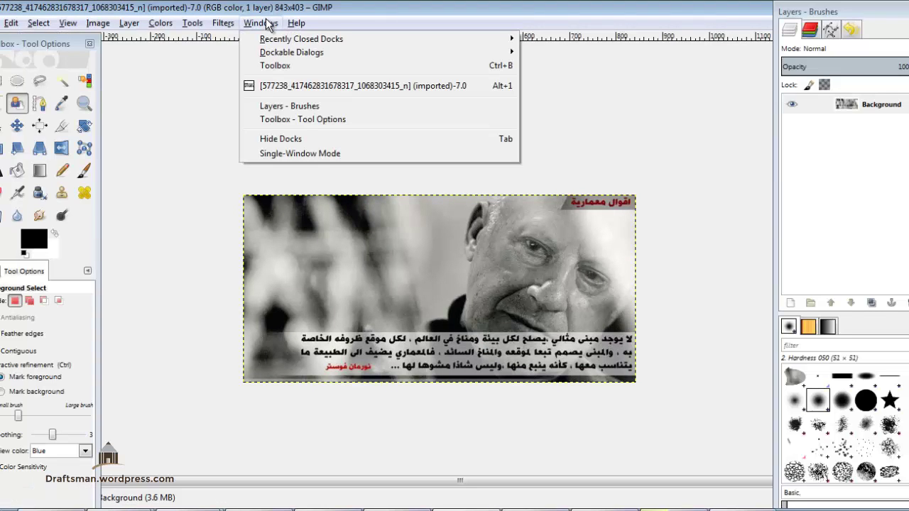
pyautogui.click(254, 19)
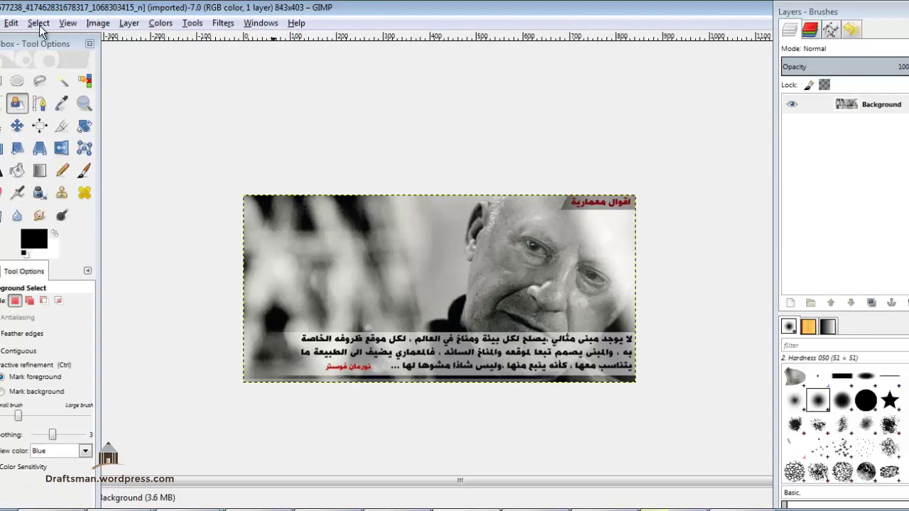
pyautogui.click(3, 80)
pyautogui.moveTo(352, 218); pyautogui.dragTo(457, 305)
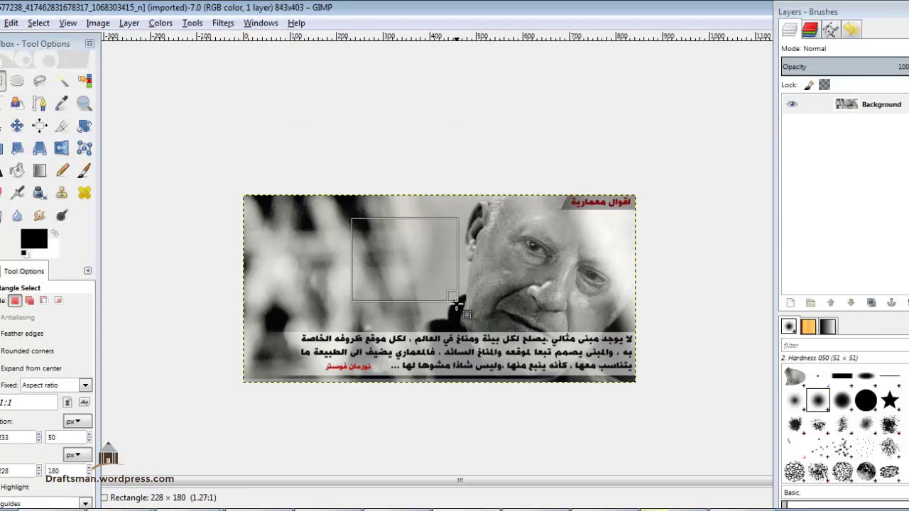
# Step: Clear it and draw a new rectangle over the blurred background left of the face
pyautogui.click(38, 23)
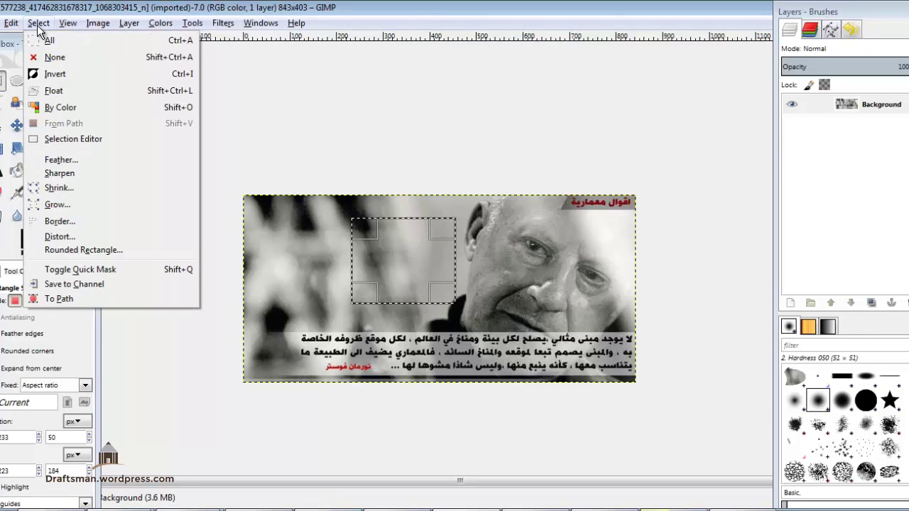
pyautogui.click(78, 58)
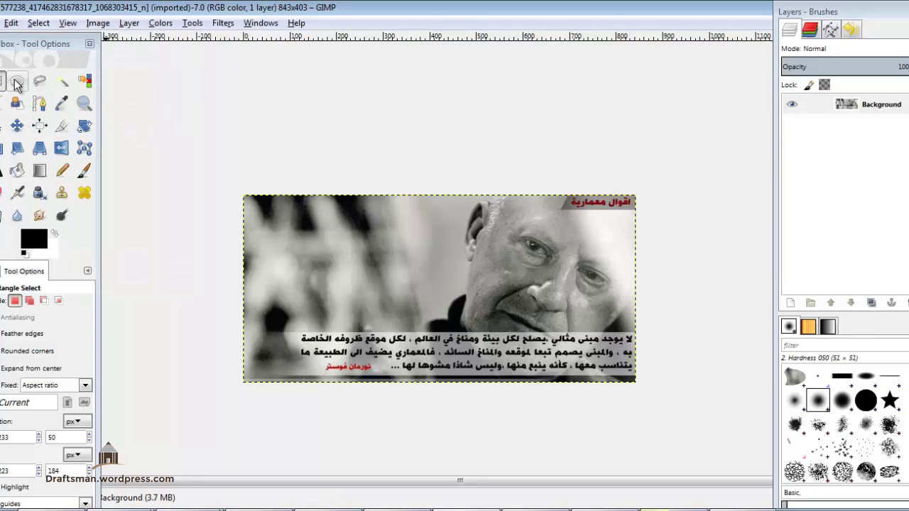
pyautogui.moveTo(297, 218); pyautogui.dragTo(410, 328)
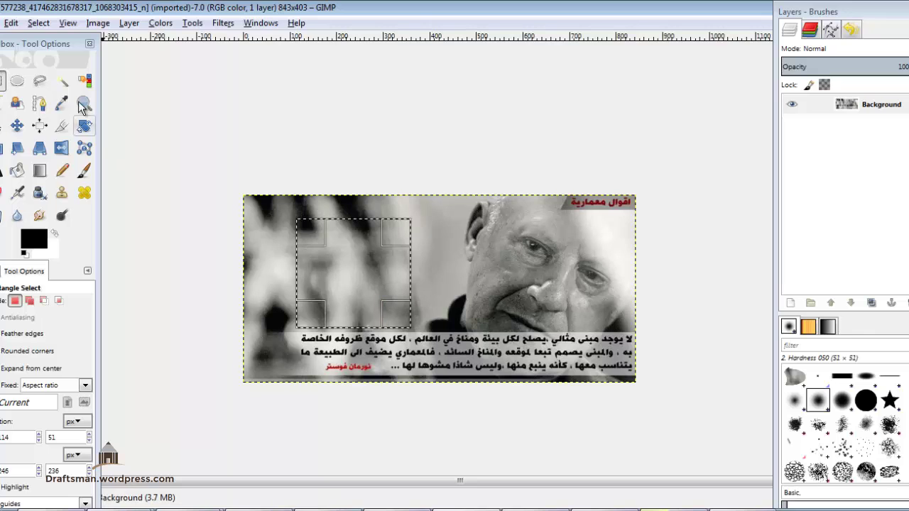
pyautogui.click(38, 23)
pyautogui.moveTo(67, 23)
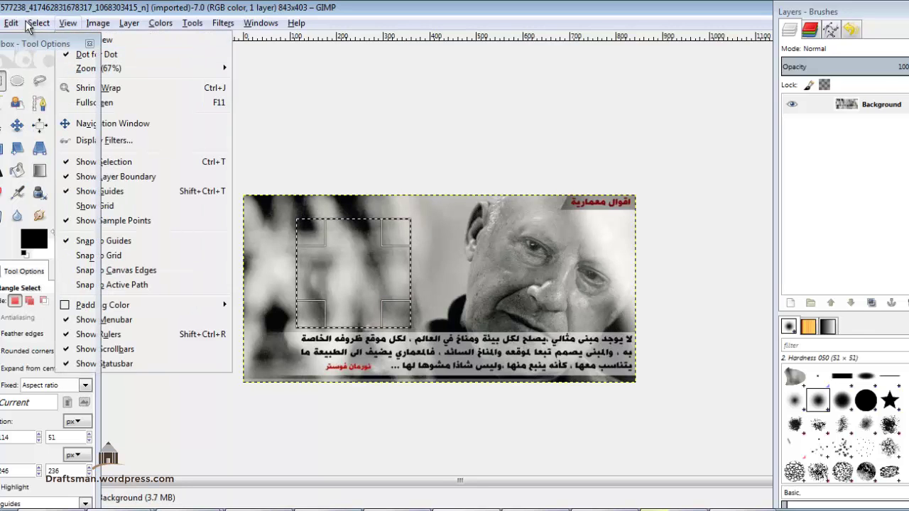
# Step: Invert the selection around the background rectangle, then close the Select menu unchanged
pyautogui.click(57, 73)
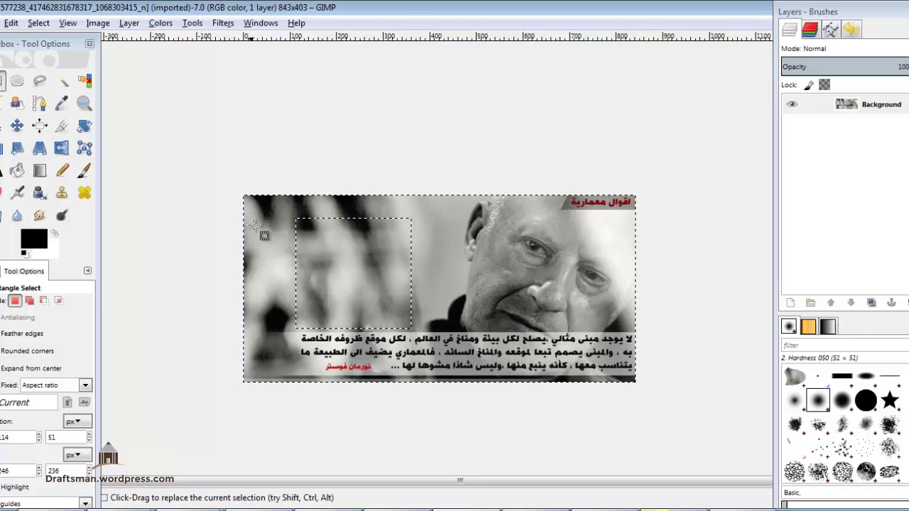
pyautogui.click(38, 23)
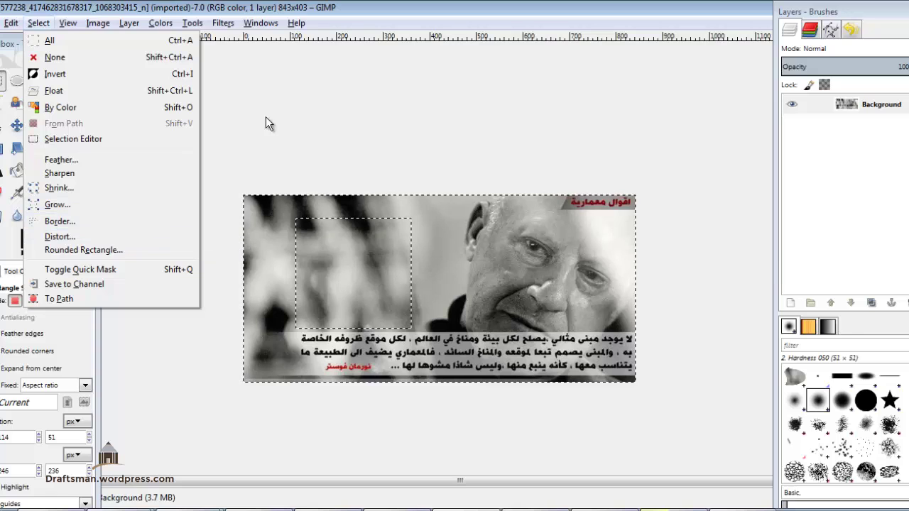
pyautogui.click(438, 108)
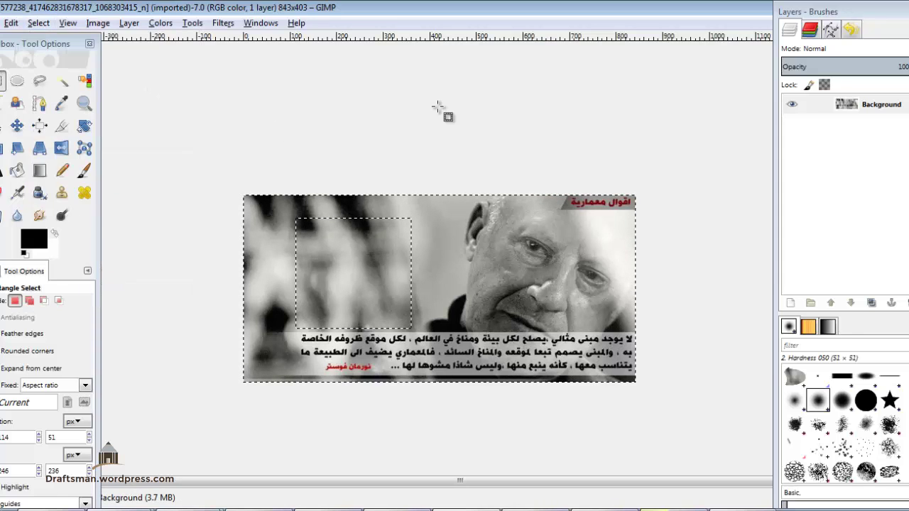